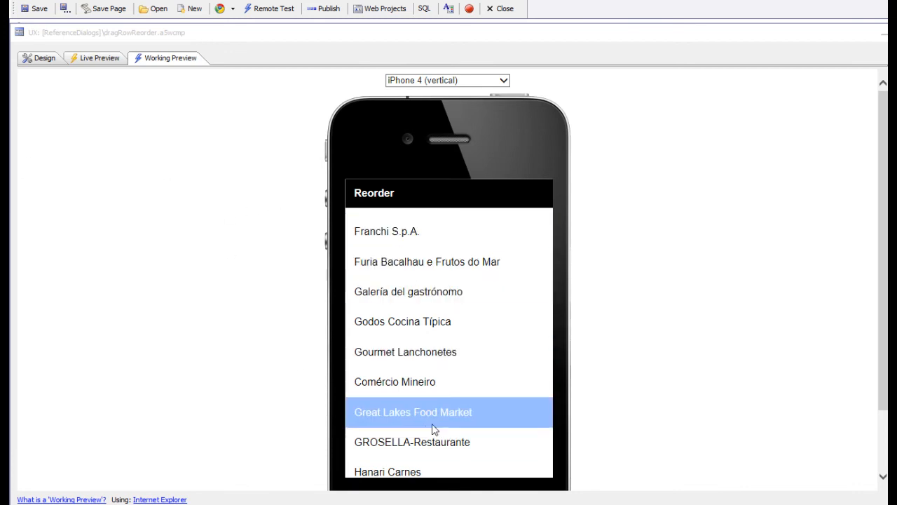
Scroll down and back up through the company list in the working preview to check its normal scrolling.
{"action": "left_click_drag", "start_coordinate": [427, 428], "coordinate": [452, 193]}
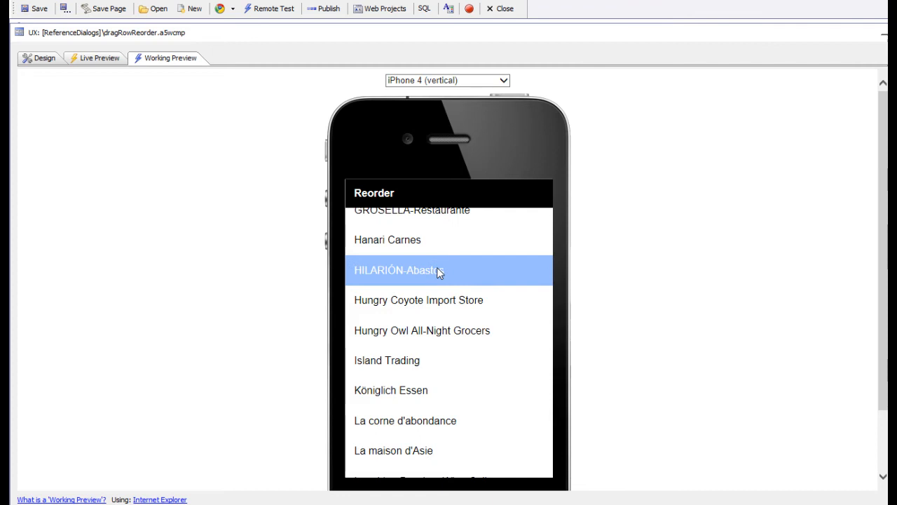
{"action": "left_click_drag", "start_coordinate": [433, 266], "coordinate": [441, 463]}
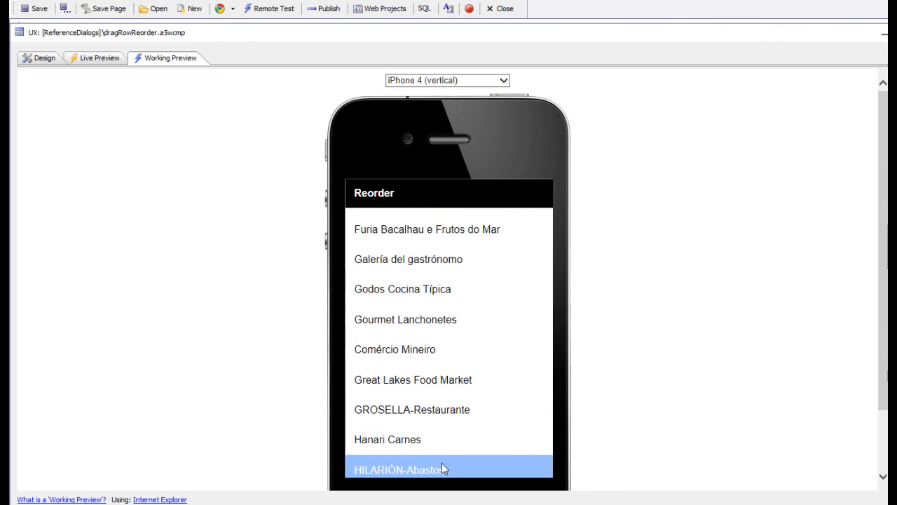
{"action": "left_click_drag", "start_coordinate": [425, 249], "coordinate": [424, 408]}
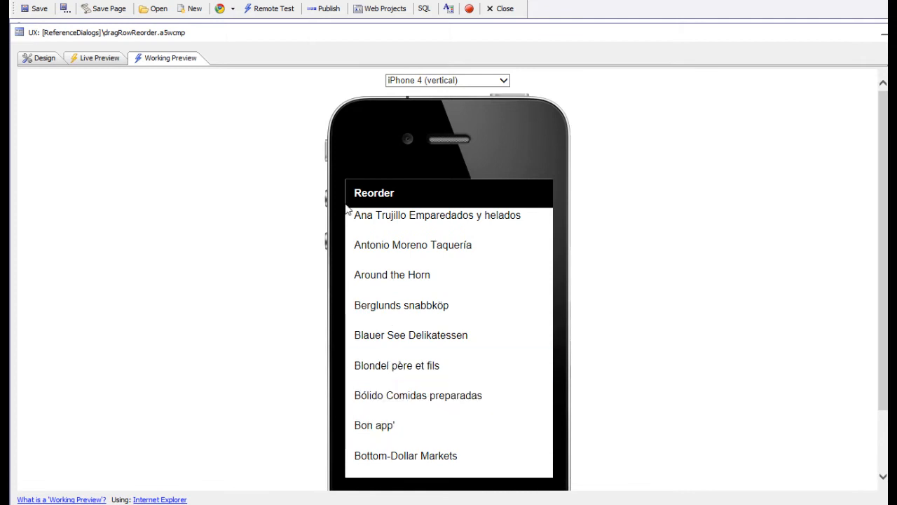
Turn on reordering in the preview, move the Around the Horn row directly below Du monde entier, and finish reordering.
{"action": "left_click", "coordinate": [376, 194]}
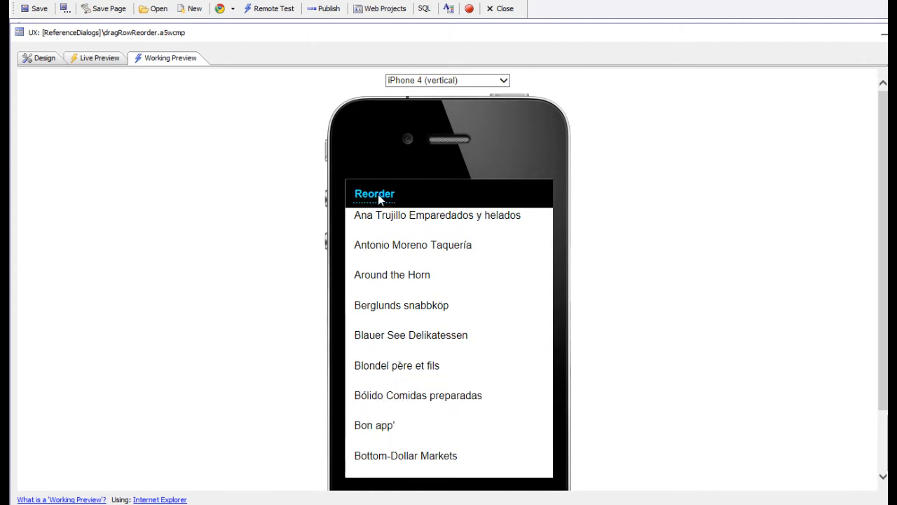
{"action": "left_click", "coordinate": [378, 195]}
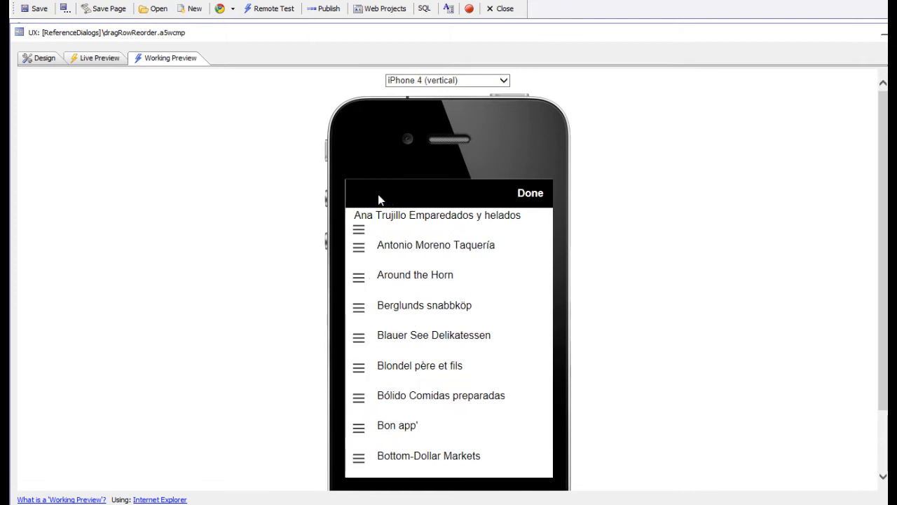
{"action": "left_click", "coordinate": [359, 277]}
{"action": "mouse_move", "coordinate": [359, 276]}
{"action": "left_mouse_down"}
{"action": "mouse_move", "coordinate": [359, 474]}
{"action": "mouse_move", "coordinate": [357, 250]}
{"action": "mouse_move", "coordinate": [357, 305]}
{"action": "mouse_move", "coordinate": [358, 291]}
{"action": "left_mouse_up"}
{"action": "left_click", "coordinate": [415, 296]}
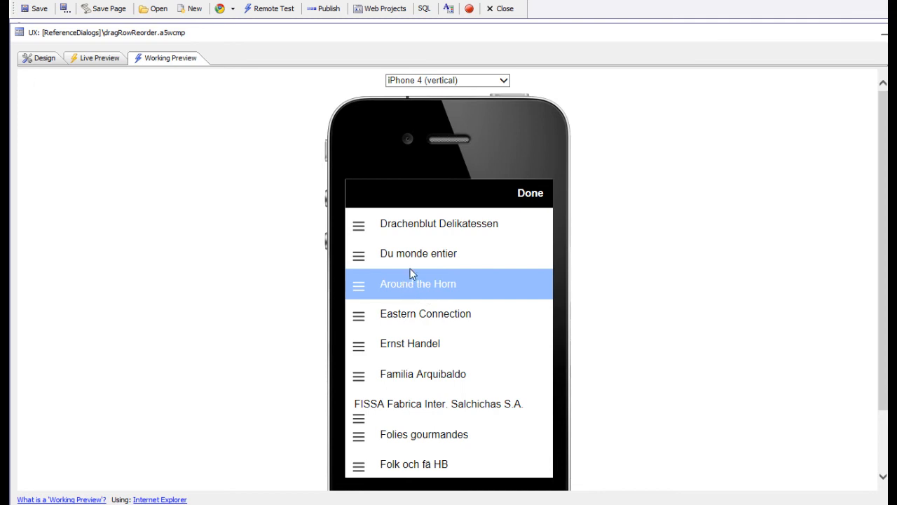
{"action": "left_click", "coordinate": [418, 261]}
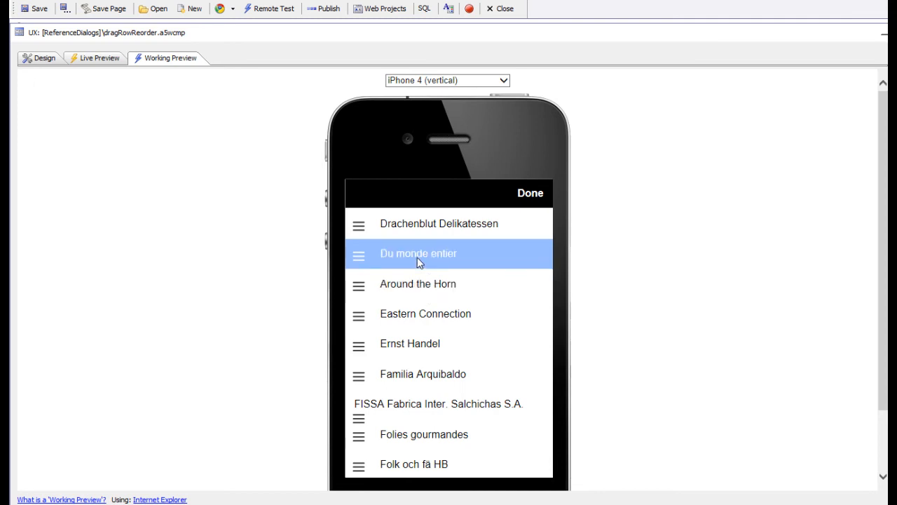
{"action": "left_click", "coordinate": [538, 202]}
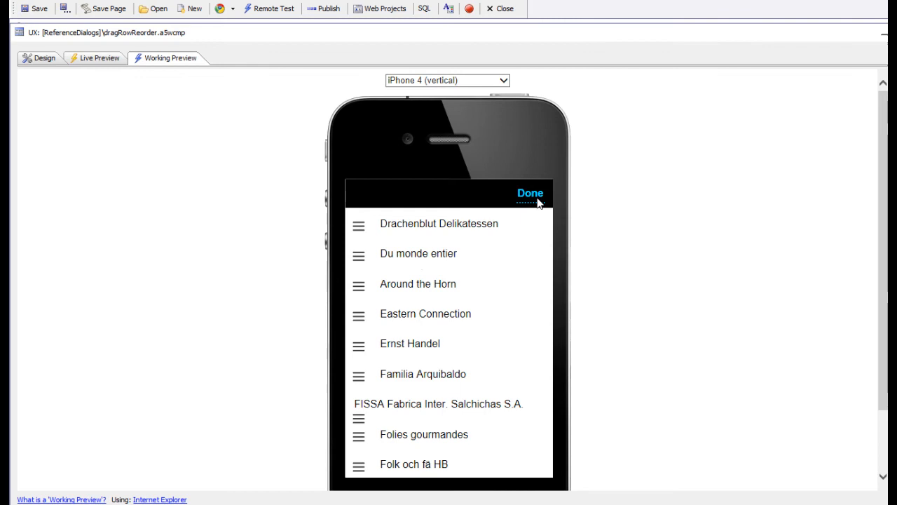
{"action": "left_click", "coordinate": [539, 202]}
{"action": "left_click_drag", "start_coordinate": [436, 368], "coordinate": [435, 500]}
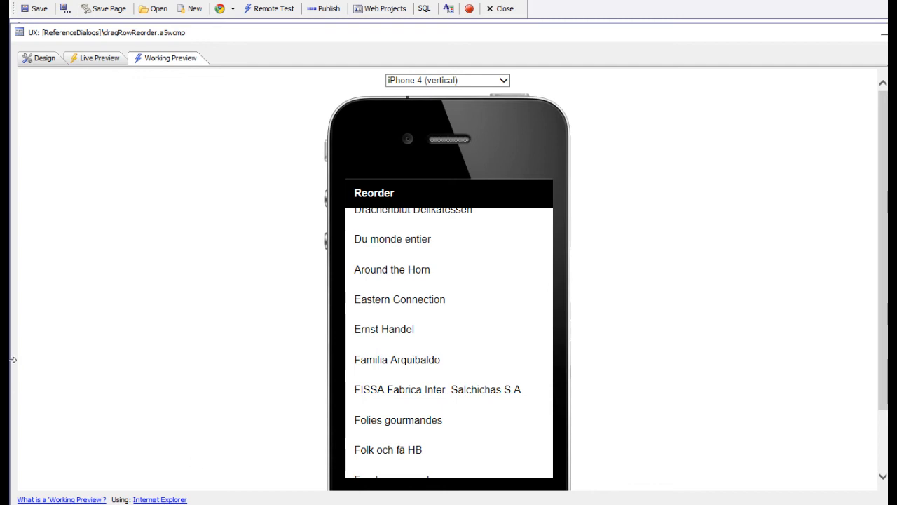
Open the list control's properties in the component design and make sure row drag reorder behavior is enabled.
{"action": "left_click", "coordinate": [42, 59]}
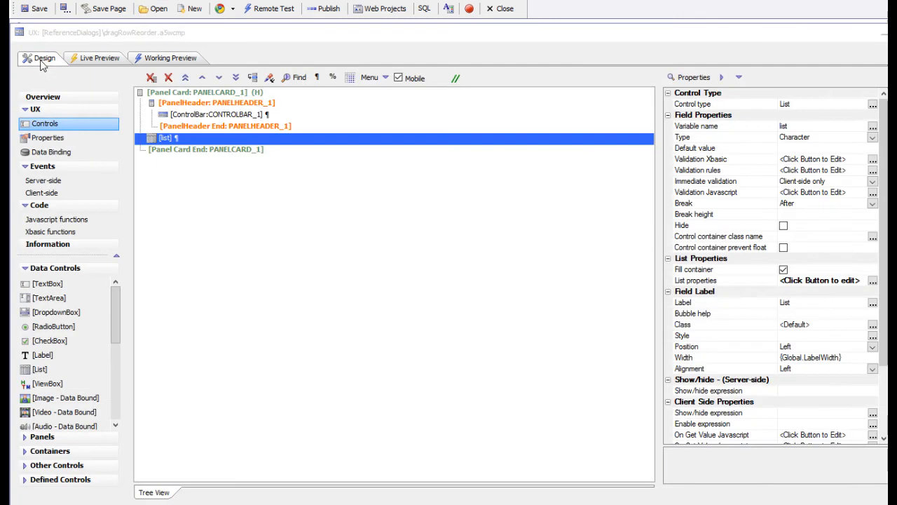
{"action": "double_click", "coordinate": [192, 143]}
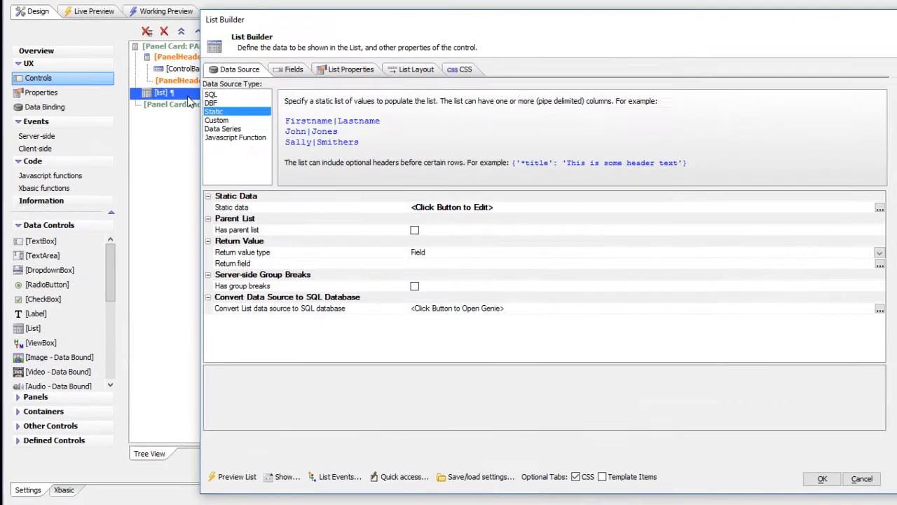
{"action": "left_click", "coordinate": [347, 68]}
{"action": "left_click", "coordinate": [362, 264]}
{"action": "scroll", "coordinate": [386, 273], "scroll_direction": "down", "scroll_amount": 10}
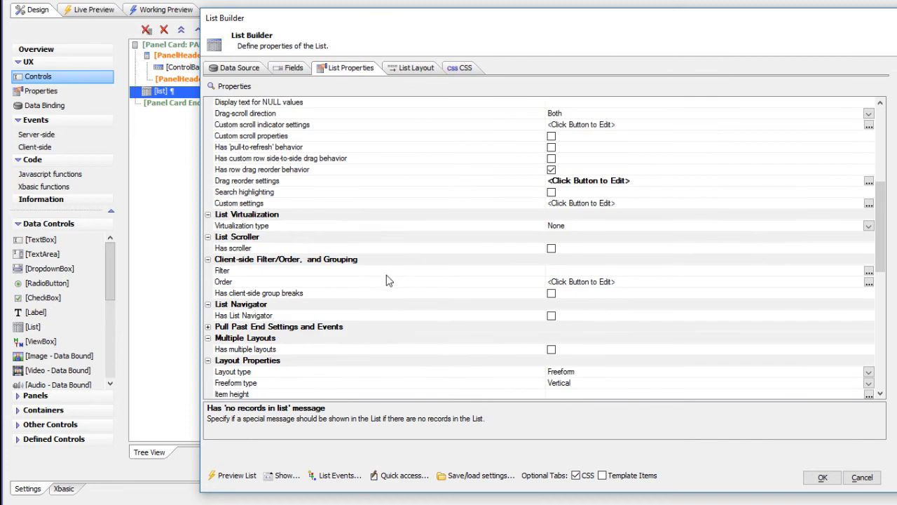
{"action": "scroll", "coordinate": [405, 242], "scroll_direction": "up", "scroll_amount": 2}
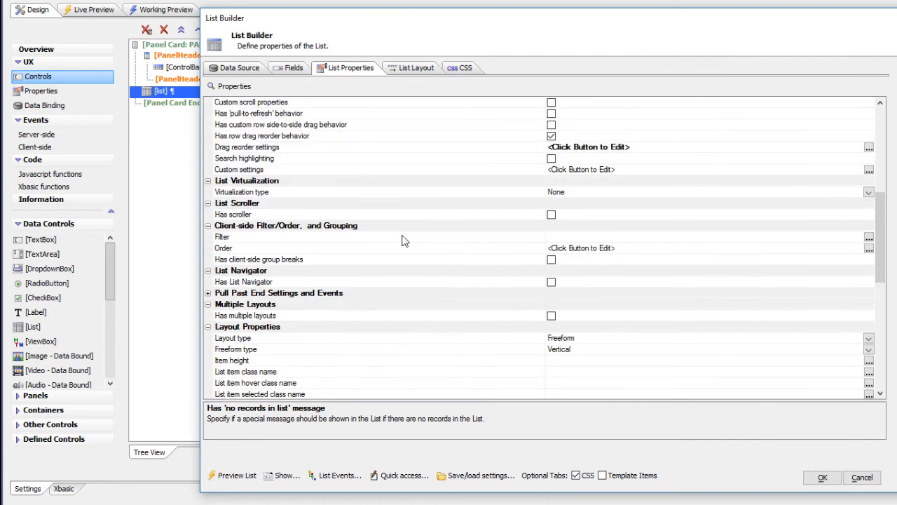
{"action": "left_click", "coordinate": [281, 148]}
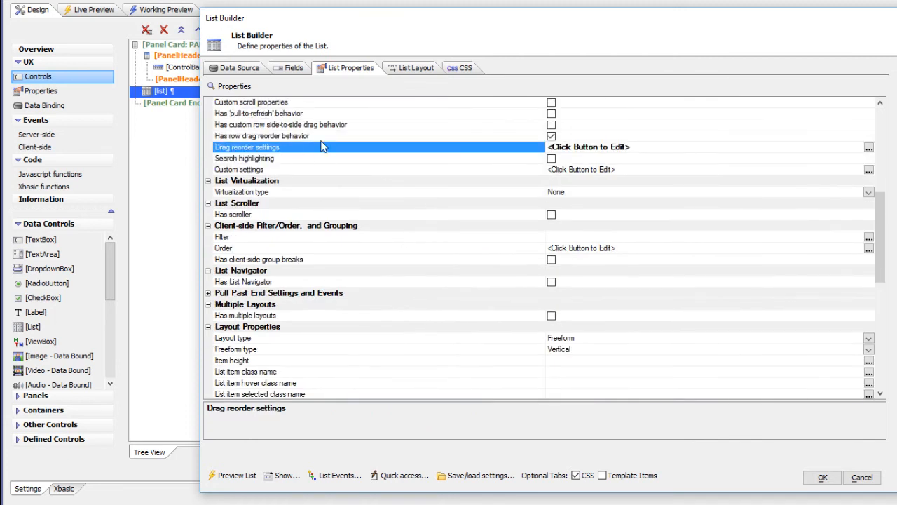
{"action": "left_click", "coordinate": [257, 136]}
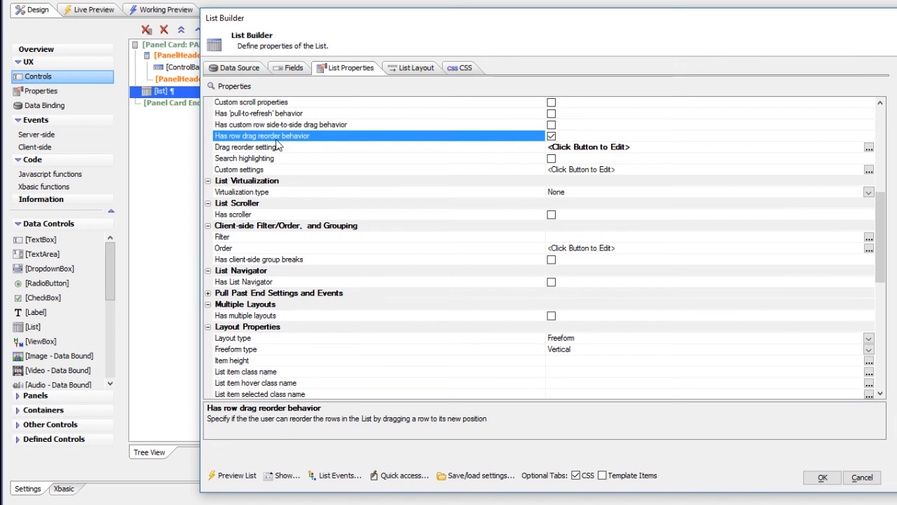
{"action": "left_click", "coordinate": [551, 136]}
{"action": "left_click", "coordinate": [552, 136]}
Review the list's drag reorder settings, accepting the Handle mode and the dragrow class name.
{"action": "double_click", "coordinate": [470, 152]}
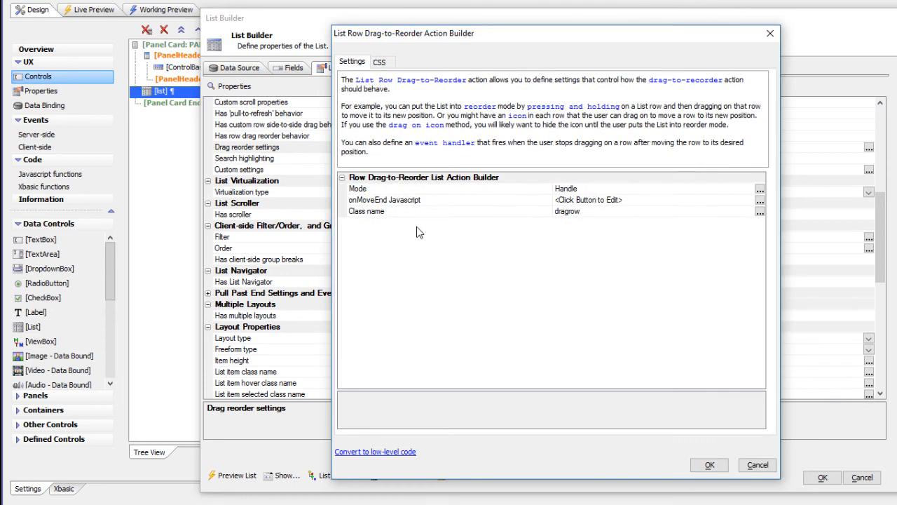
{"action": "double_click", "coordinate": [482, 195]}
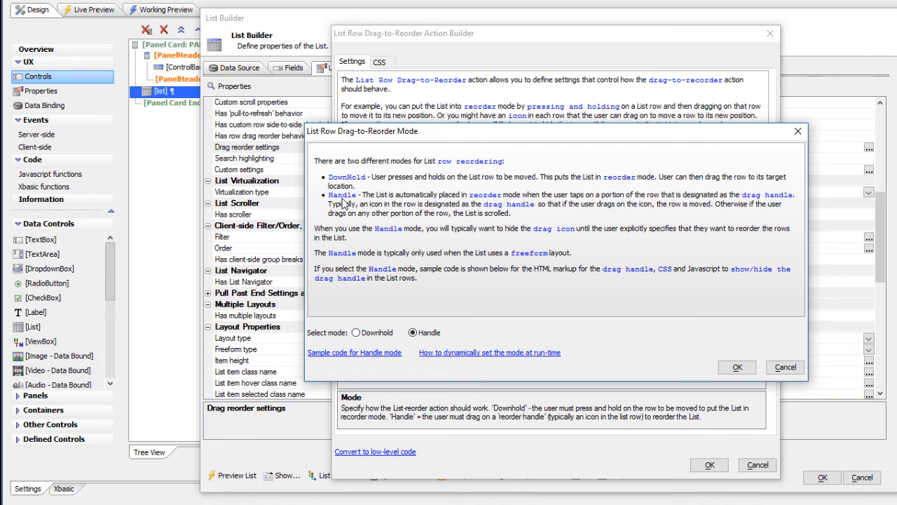
{"action": "left_click", "coordinate": [723, 367]}
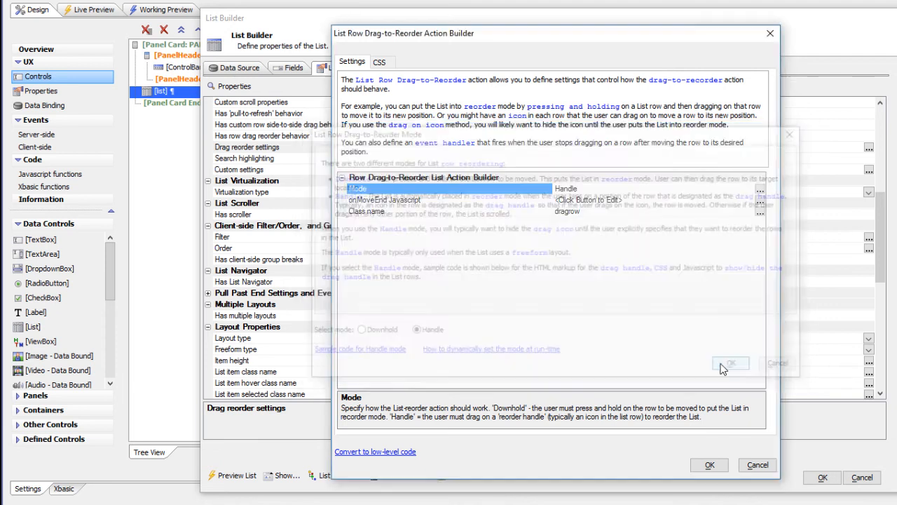
{"action": "left_click", "coordinate": [368, 212]}
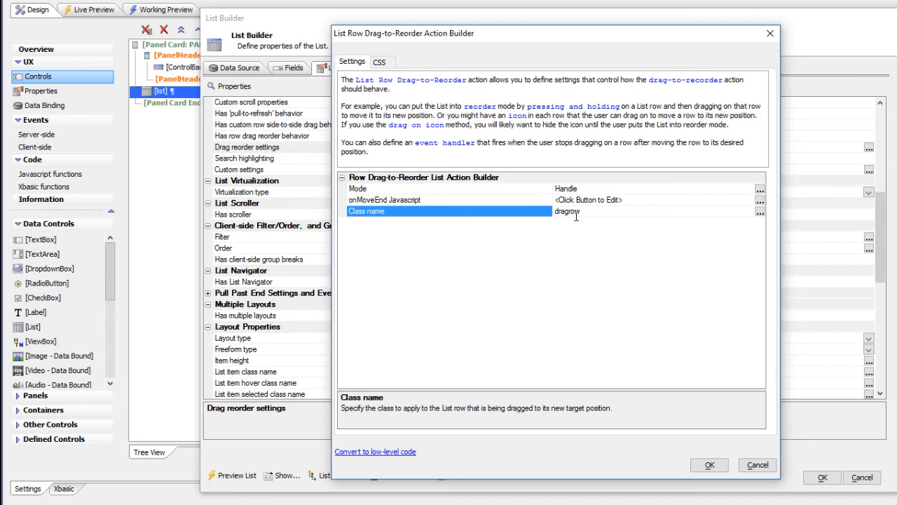
{"action": "left_click", "coordinate": [708, 464]}
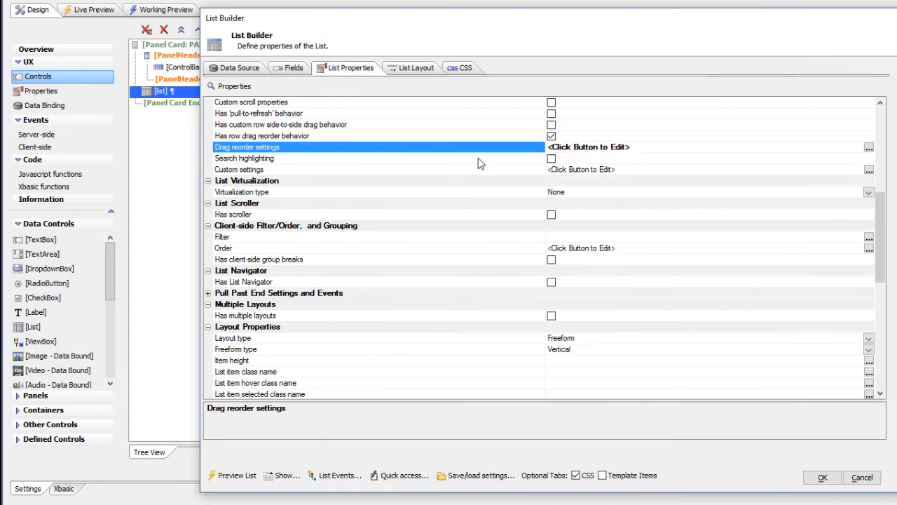
Examine the background-color rule of the dragrow class in the list's CSS and accept the list definition.
{"action": "left_click", "coordinate": [462, 68]}
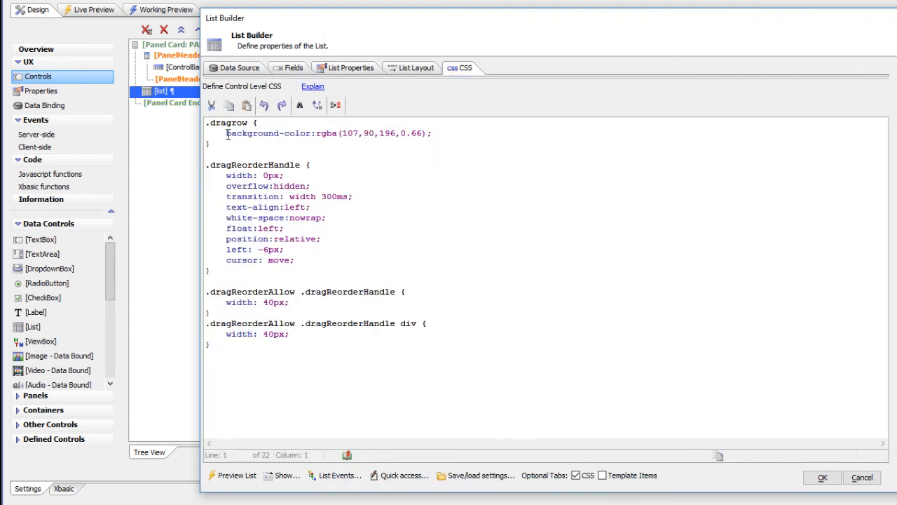
{"action": "left_click_drag", "start_coordinate": [226, 133], "coordinate": [436, 131]}
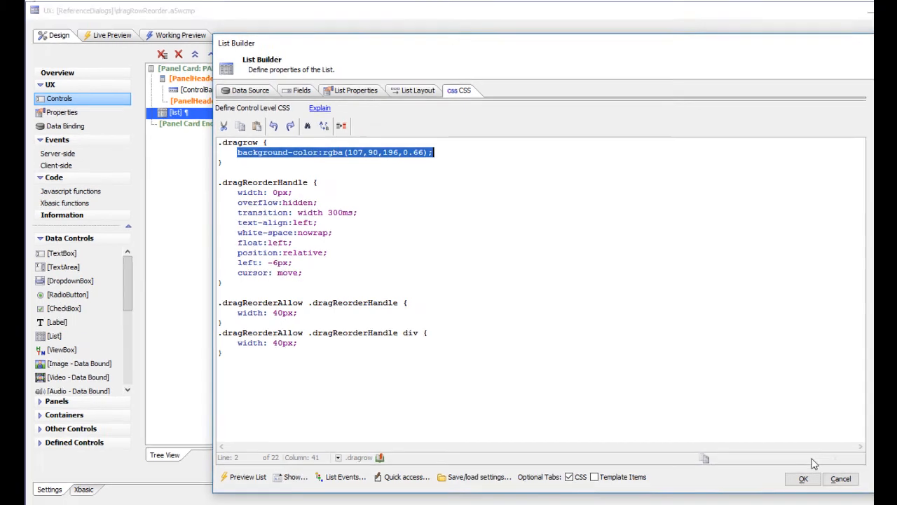
{"action": "left_click", "coordinate": [826, 478]}
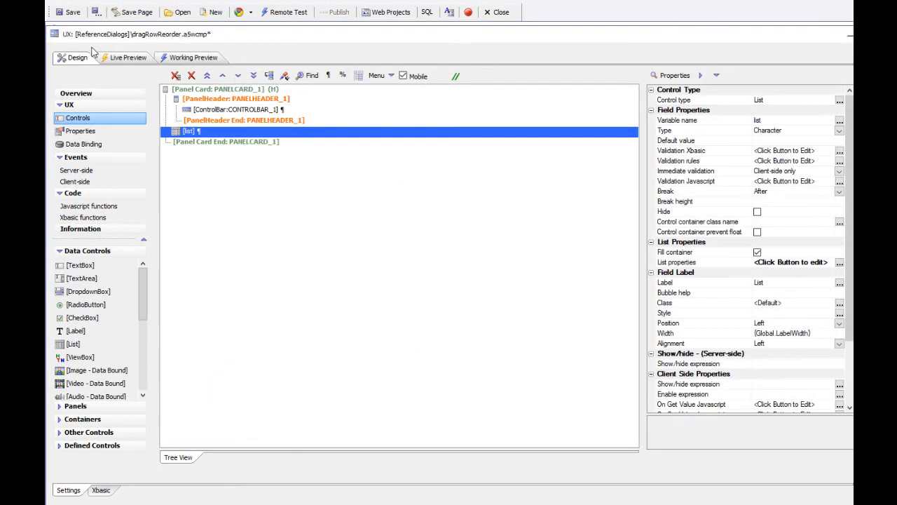
Run the working preview again, turn on reordering, and move Antonio Moreno Taquería directly below Cactus Comidas para llevar.
{"action": "left_click", "coordinate": [191, 59]}
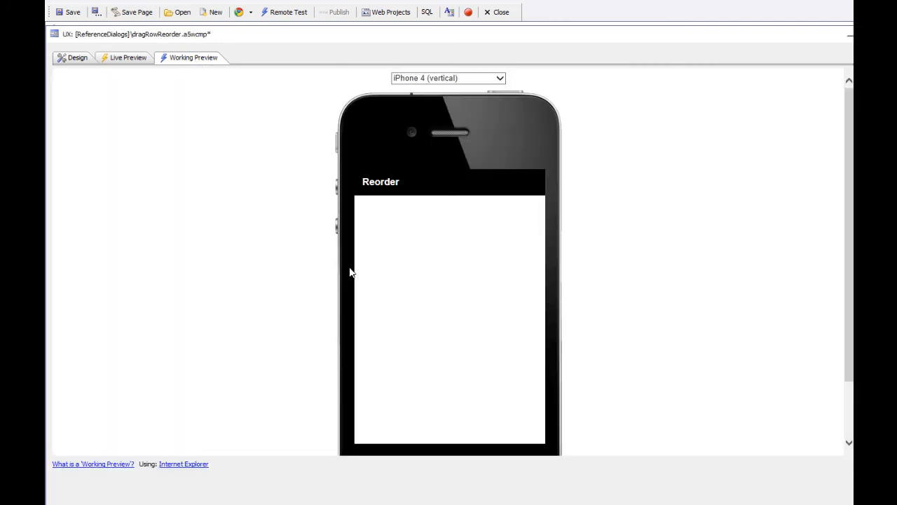
{"action": "left_click_drag", "start_coordinate": [352, 225], "coordinate": [442, 196]}
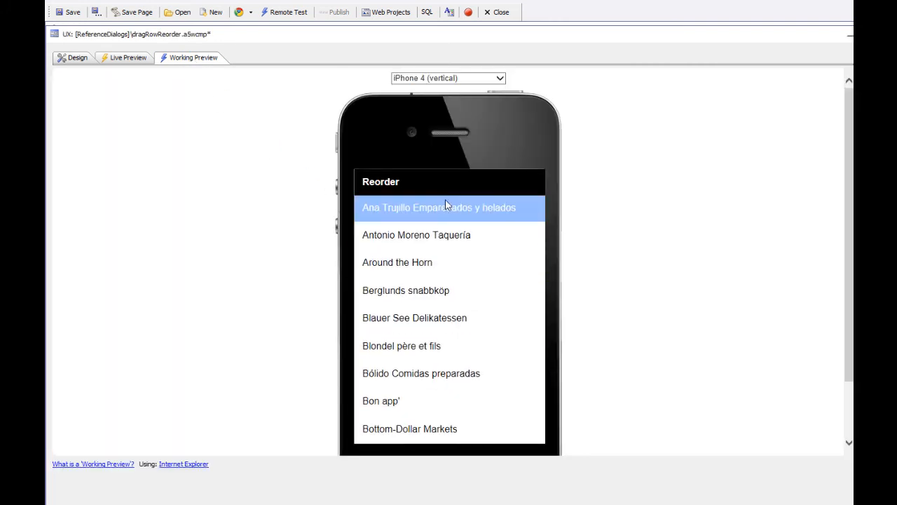
{"action": "left_click", "coordinate": [382, 184]}
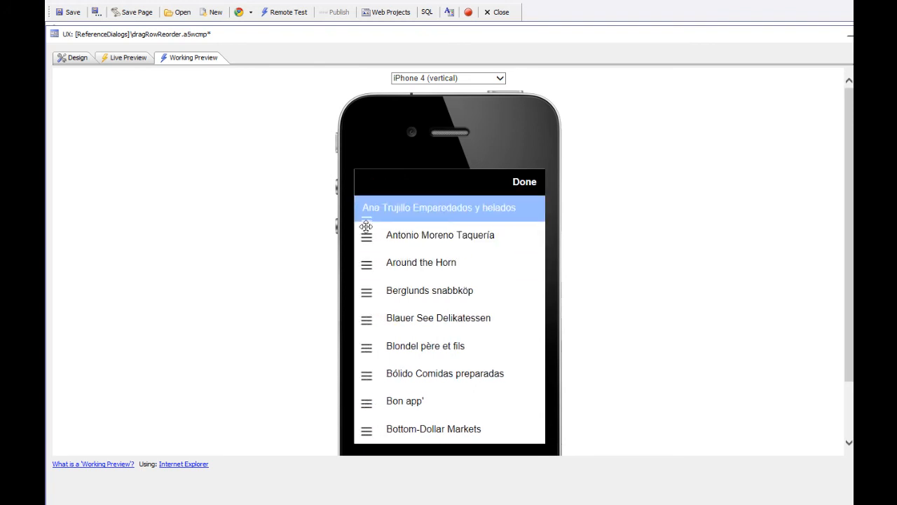
{"action": "left_click_drag", "start_coordinate": [366, 239], "coordinate": [374, 398]}
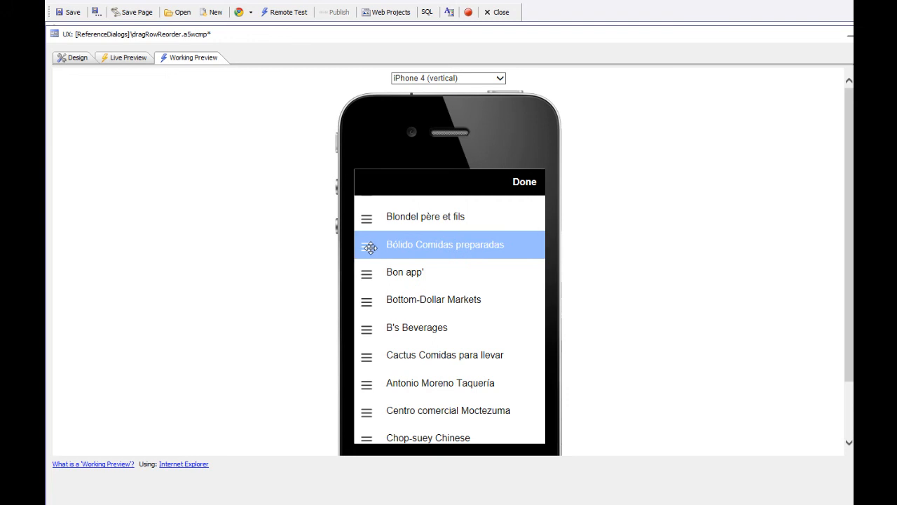
Return to the component design and open the list control's drag reorder settings.
{"action": "left_click", "coordinate": [74, 59]}
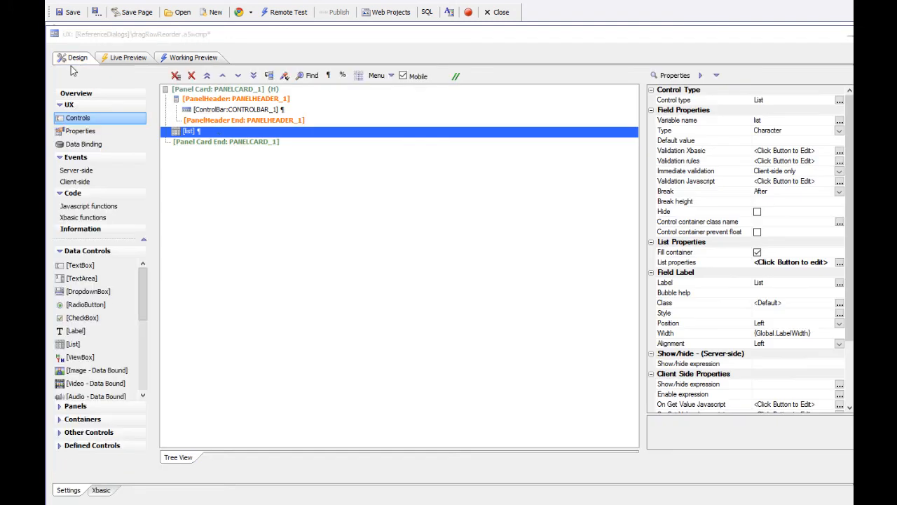
{"action": "double_click", "coordinate": [221, 135]}
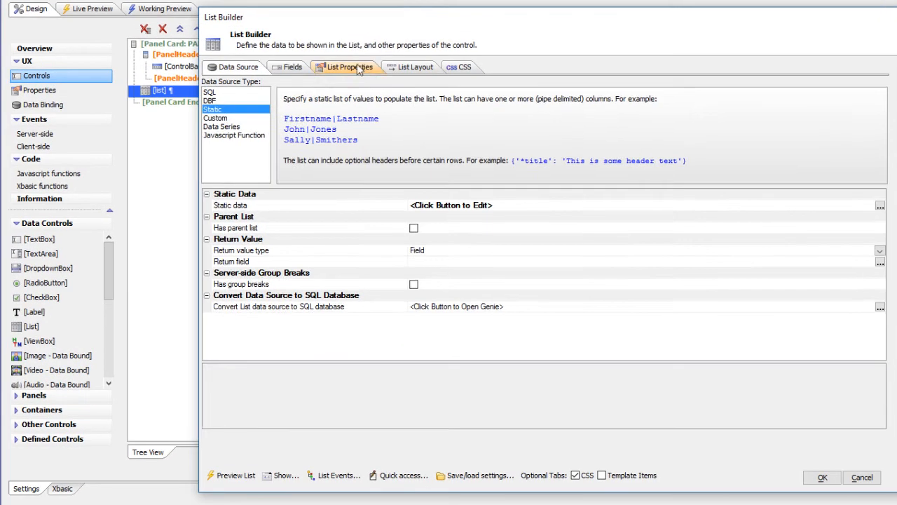
{"action": "left_click", "coordinate": [373, 104]}
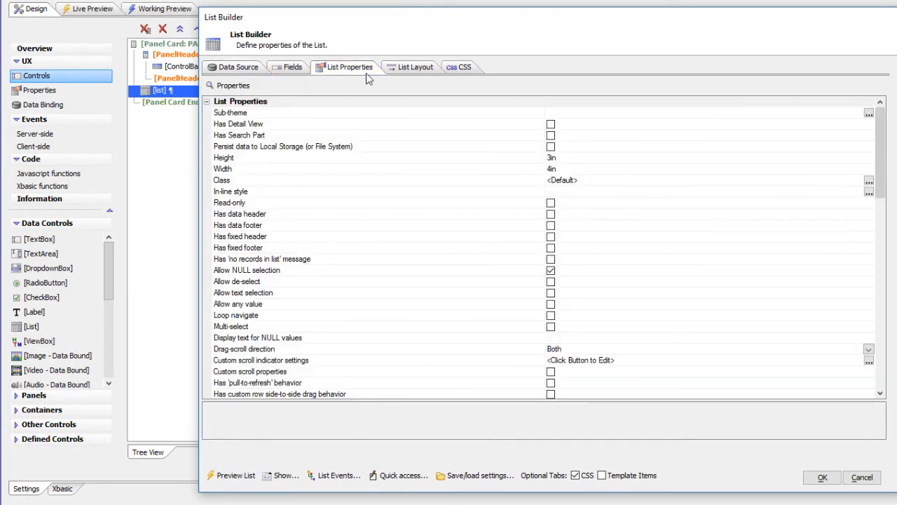
{"action": "left_click", "coordinate": [454, 338]}
{"action": "scroll", "coordinate": [452, 332], "scroll_direction": "down", "scroll_amount": 4}
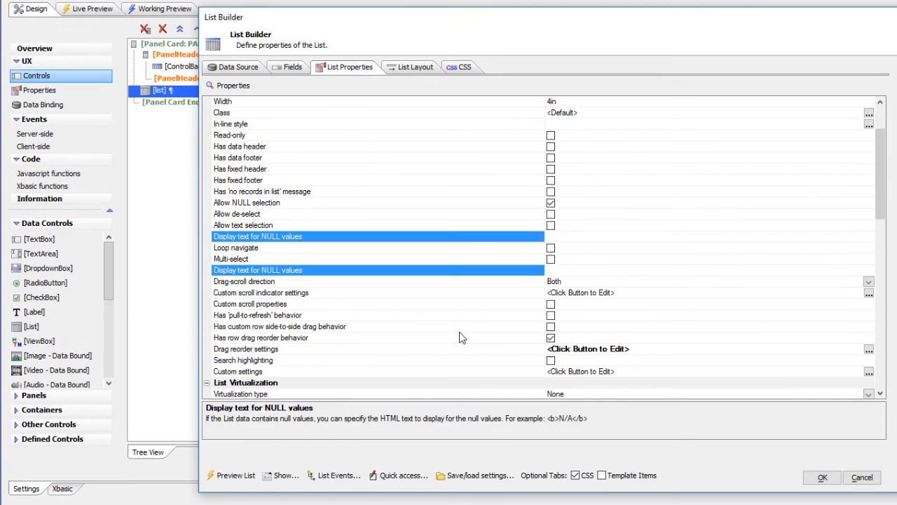
{"action": "double_click", "coordinate": [419, 283]}
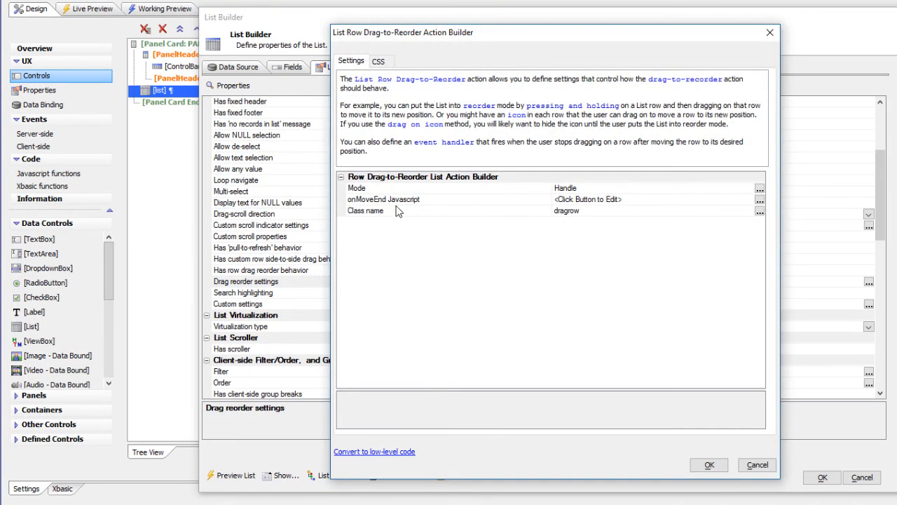
Open the reorder mode options and examine the sample HTML, CSS and Javascript for Handle mode.
{"action": "double_click", "coordinate": [413, 188]}
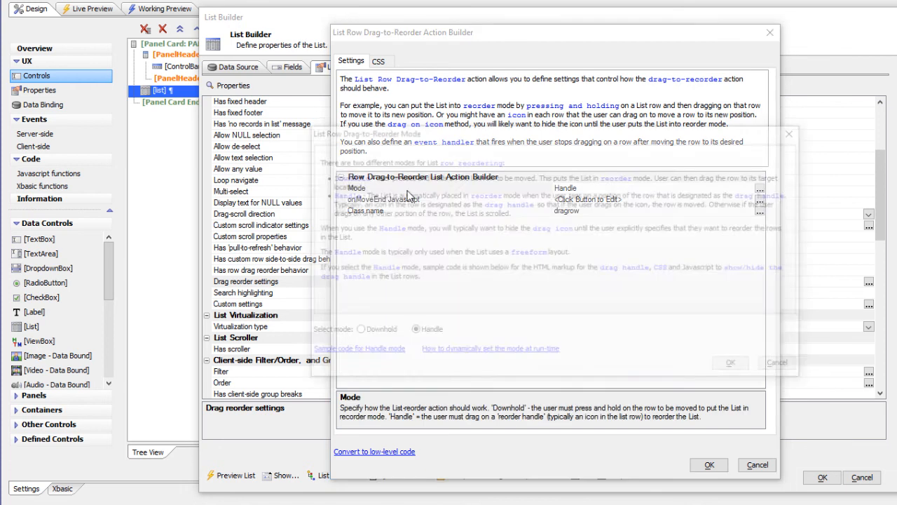
{"action": "left_click_drag", "start_coordinate": [419, 135], "coordinate": [297, 22]}
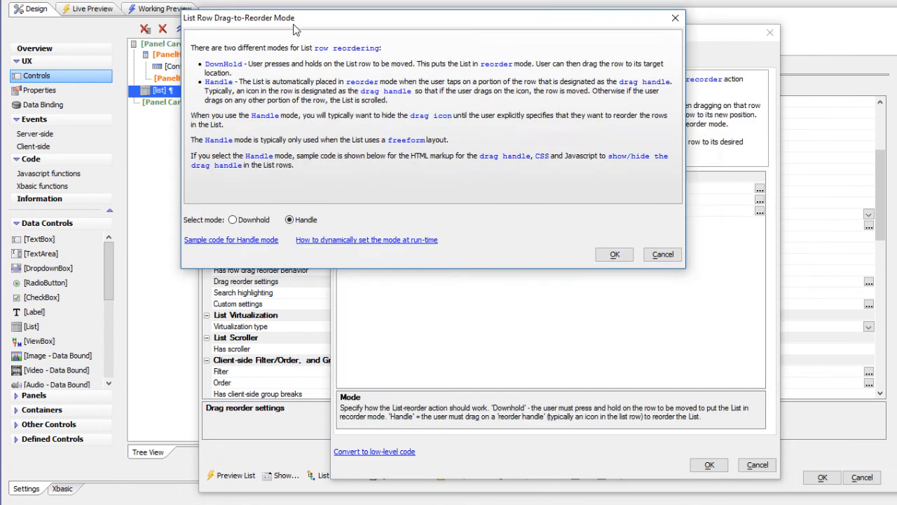
{"action": "left_click", "coordinate": [260, 242]}
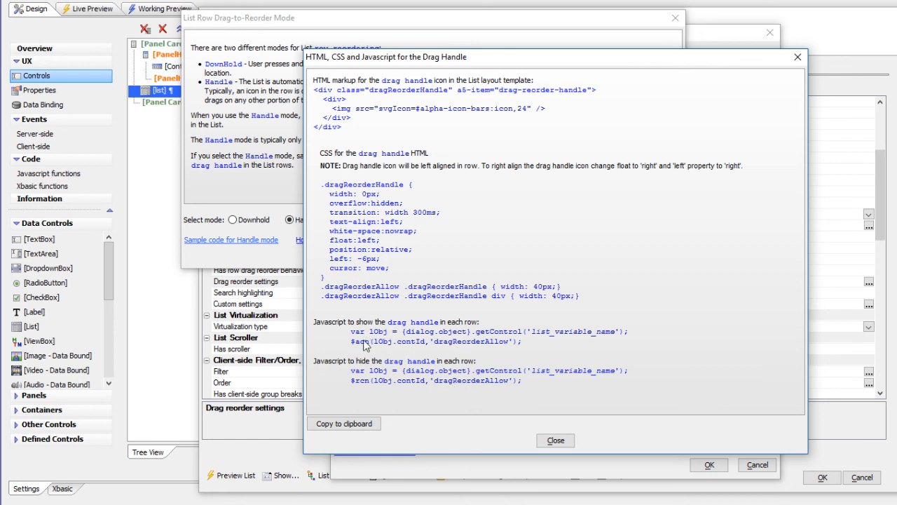
Close the Handle mode sample code and accept the reorder mode, drag reorder settings and list definition.
{"action": "left_click", "coordinate": [557, 441]}
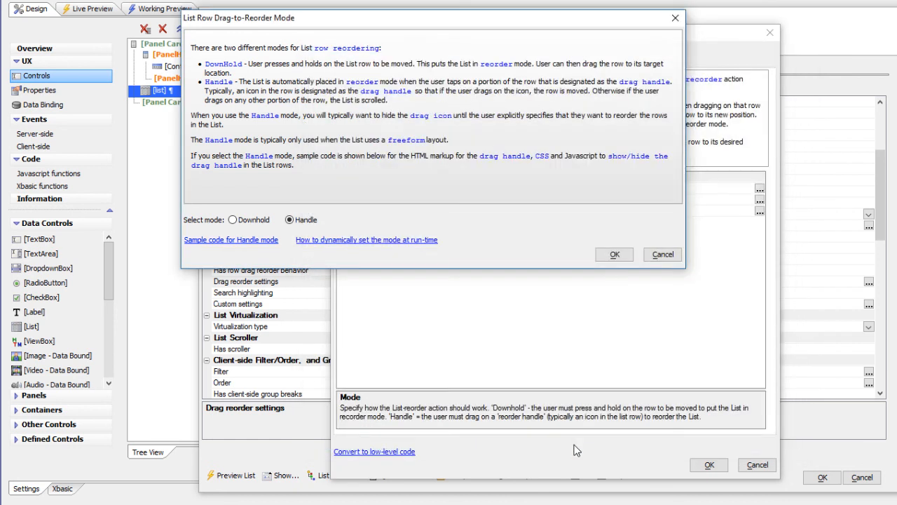
{"action": "left_click", "coordinate": [615, 254]}
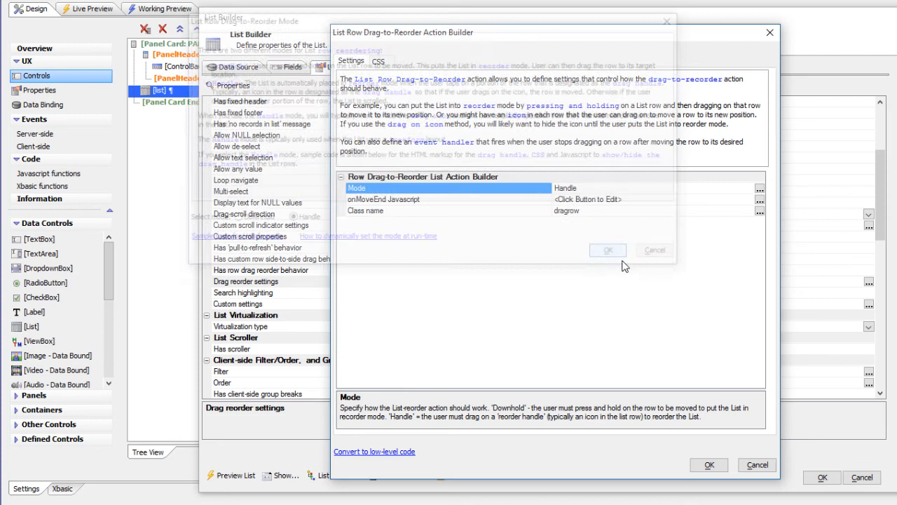
{"action": "left_click", "coordinate": [708, 465]}
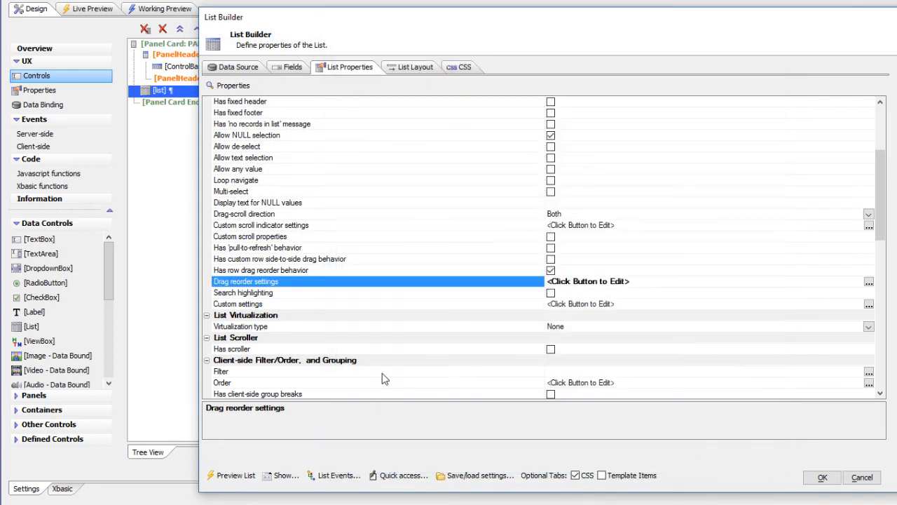
{"action": "left_click", "coordinate": [822, 477]}
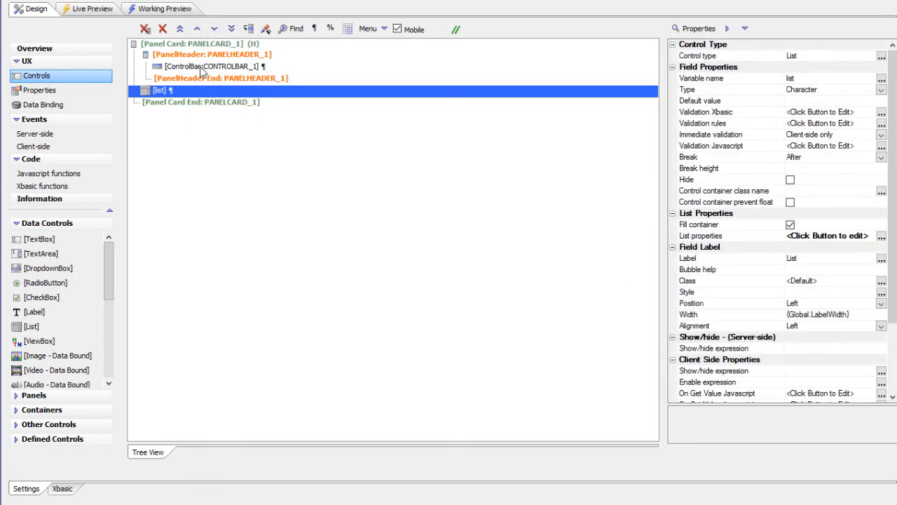
Run the working preview, turn on reordering and try the drag handle on the Around the Horn row.
{"action": "left_click", "coordinate": [166, 9]}
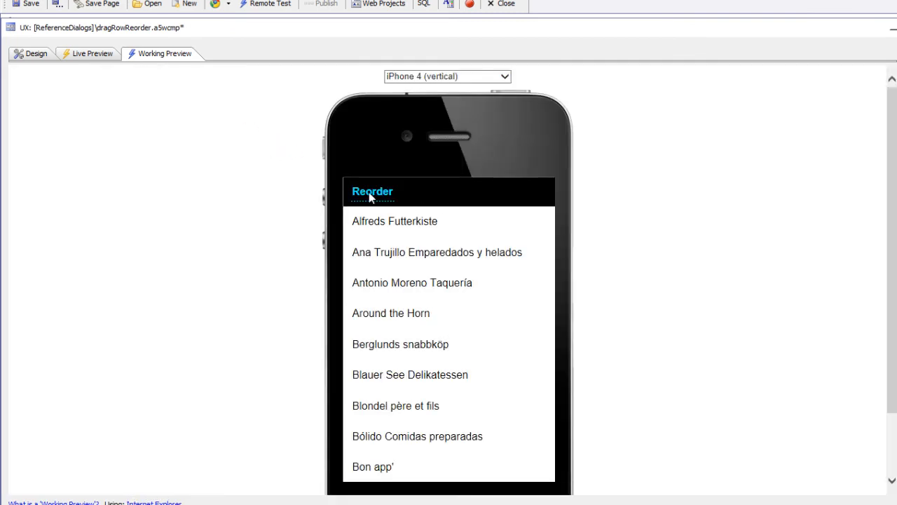
{"action": "left_click", "coordinate": [368, 192]}
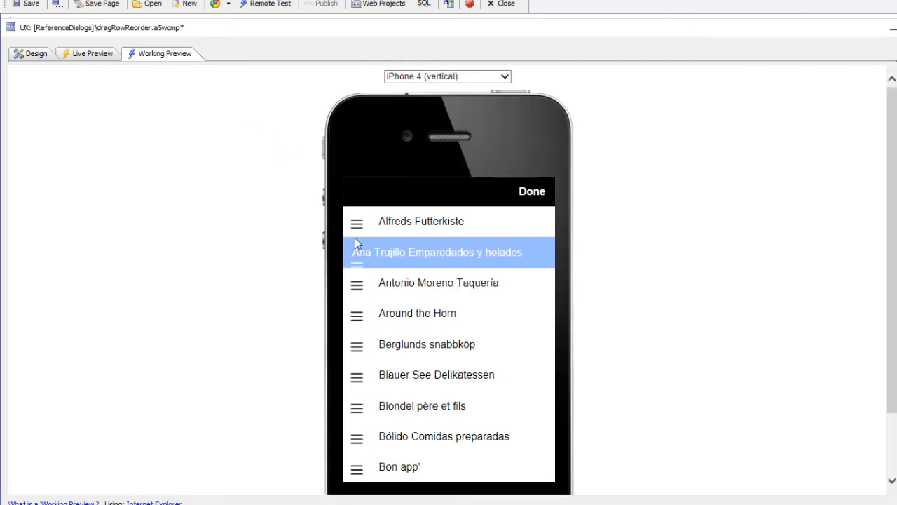
{"action": "mouse_move", "coordinate": [355, 315]}
{"action": "left_mouse_down"}
{"action": "mouse_move", "coordinate": [358, 406]}
{"action": "mouse_move", "coordinate": [357, 316]}
{"action": "left_mouse_up"}
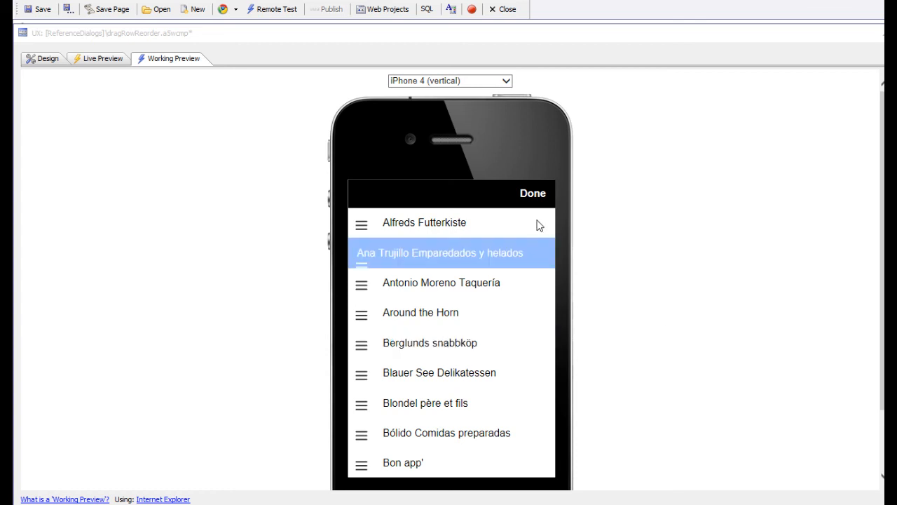
In the component design, set the list control's row drag-to-reorder mode to Downhold and accept the list definition.
{"action": "left_click", "coordinate": [47, 59]}
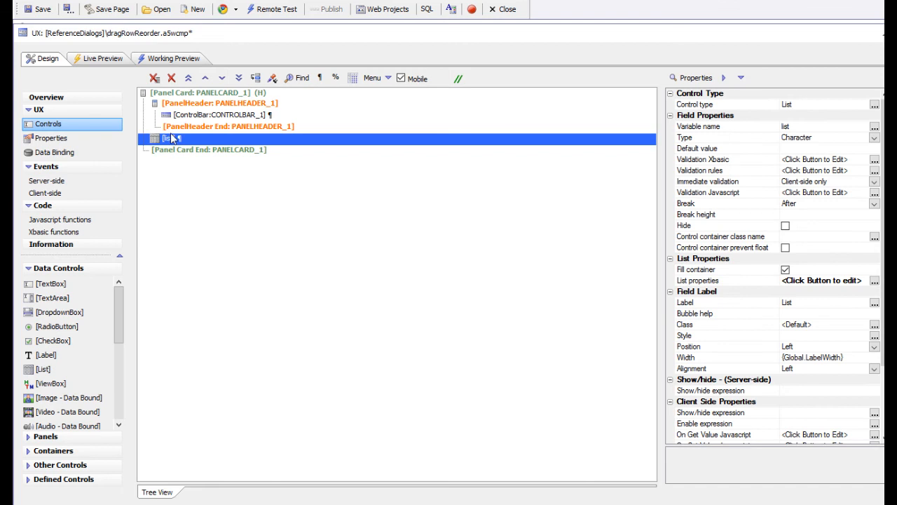
{"action": "double_click", "coordinate": [178, 138]}
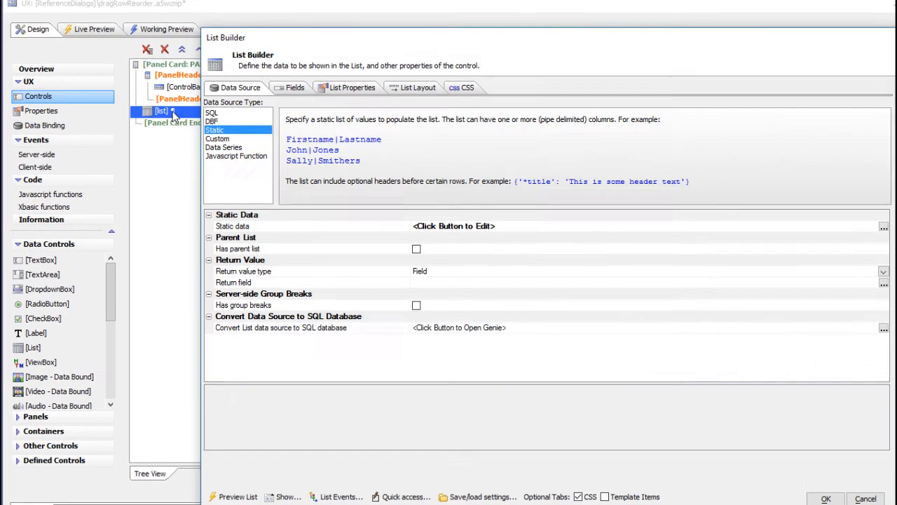
{"action": "left_click", "coordinate": [347, 84]}
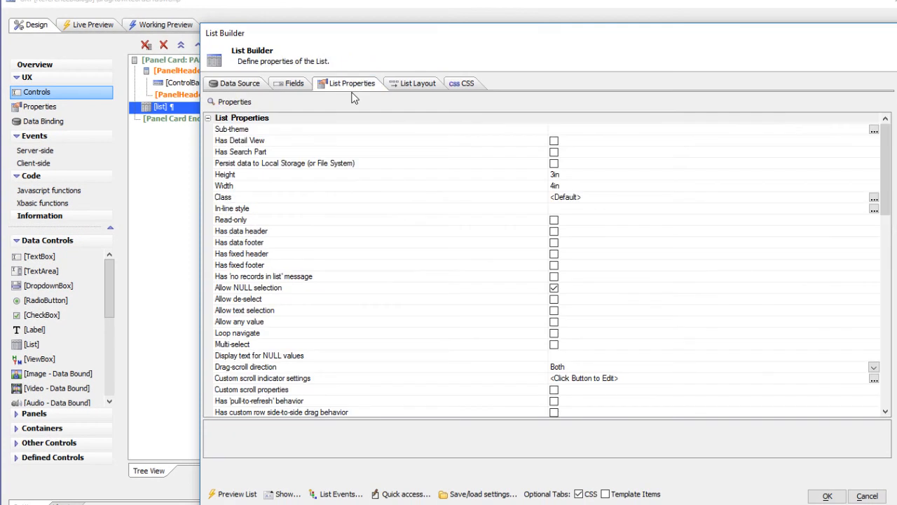
{"action": "left_click", "coordinate": [417, 321]}
{"action": "scroll", "coordinate": [421, 331], "scroll_direction": "down", "scroll_amount": 1}
{"action": "scroll", "coordinate": [421, 331], "scroll_direction": "down", "scroll_amount": 5}
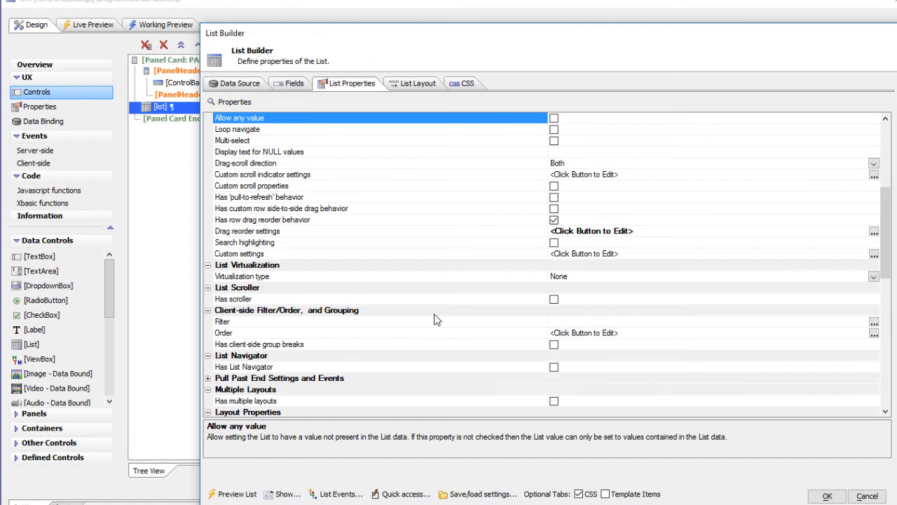
{"action": "double_click", "coordinate": [350, 232]}
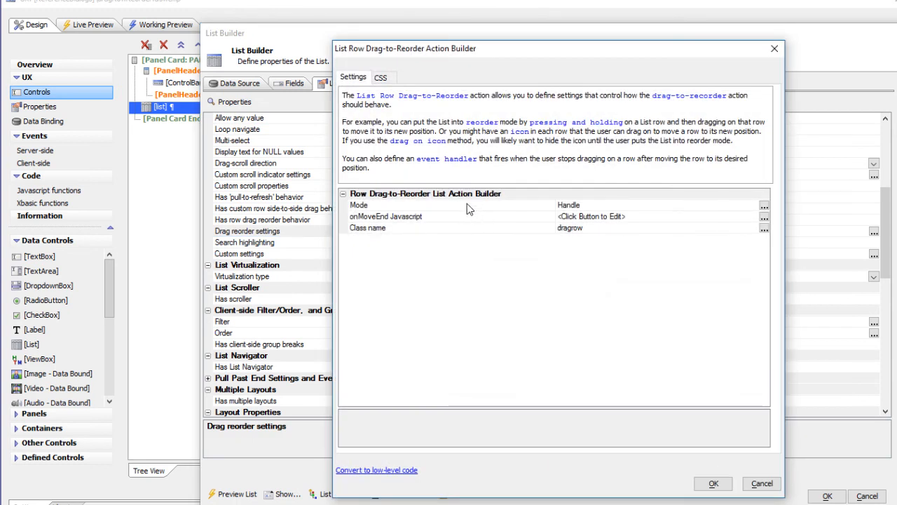
{"action": "double_click", "coordinate": [467, 204]}
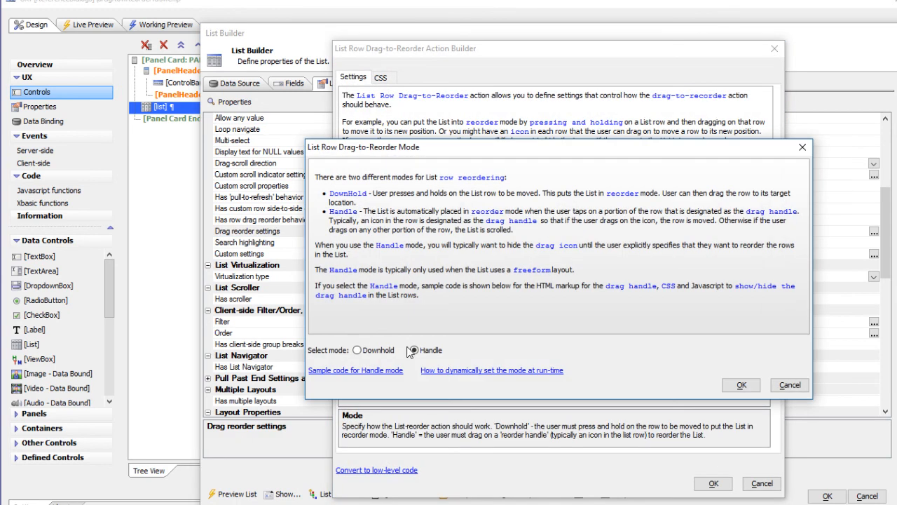
{"action": "left_click", "coordinate": [358, 350]}
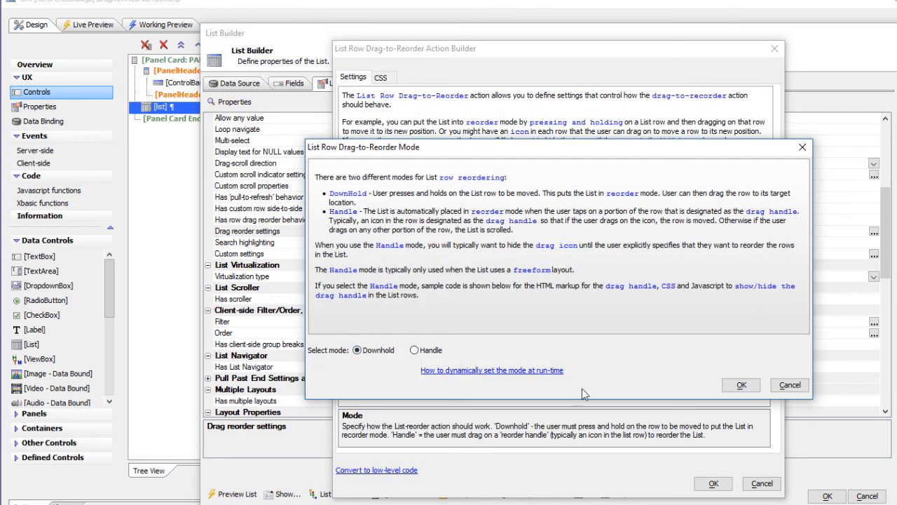
{"action": "left_click", "coordinate": [742, 385]}
{"action": "left_click", "coordinate": [713, 483]}
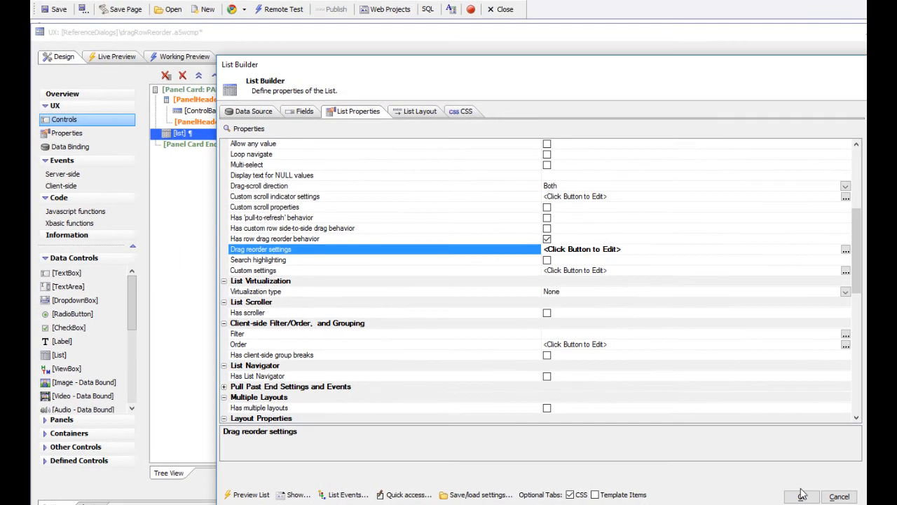
{"action": "left_click", "coordinate": [827, 495]}
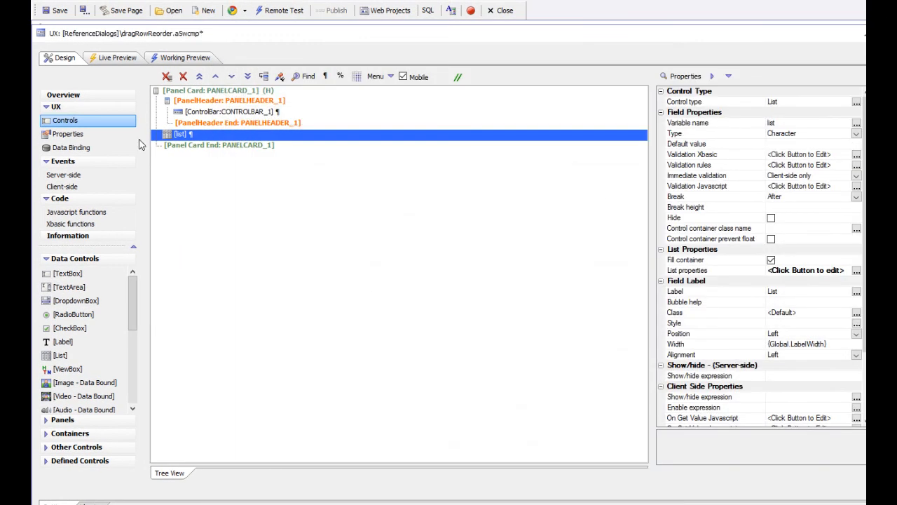
Save the component and try scrolling up and down through the customer list in the working preview.
{"action": "left_click", "coordinate": [59, 13]}
{"action": "left_click", "coordinate": [184, 59]}
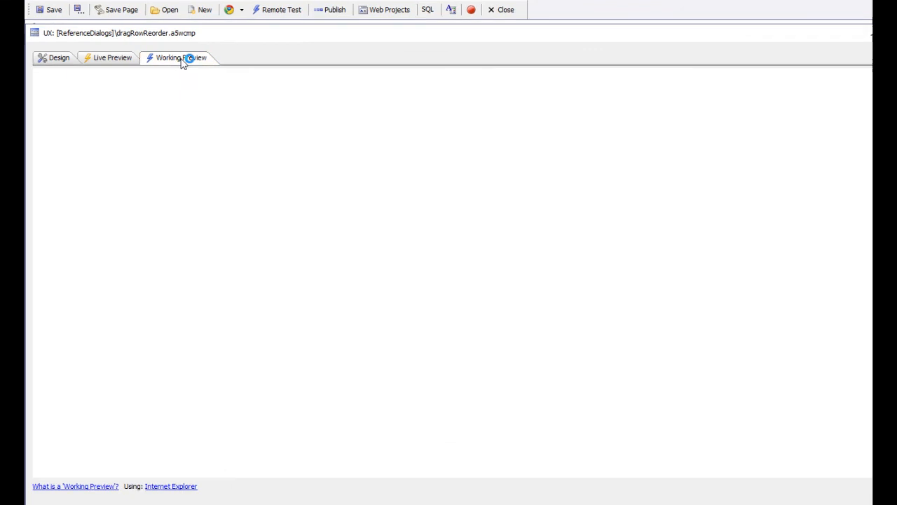
{"action": "left_click_drag", "start_coordinate": [421, 263], "coordinate": [448, 298]}
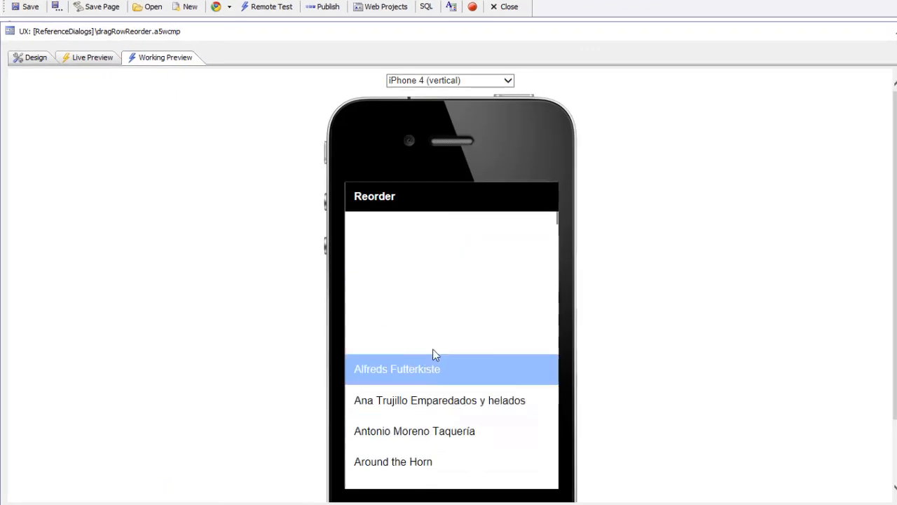
{"action": "left_click_drag", "start_coordinate": [455, 410], "coordinate": [411, 245]}
{"action": "left_click_drag", "start_coordinate": [455, 429], "coordinate": [421, 284]}
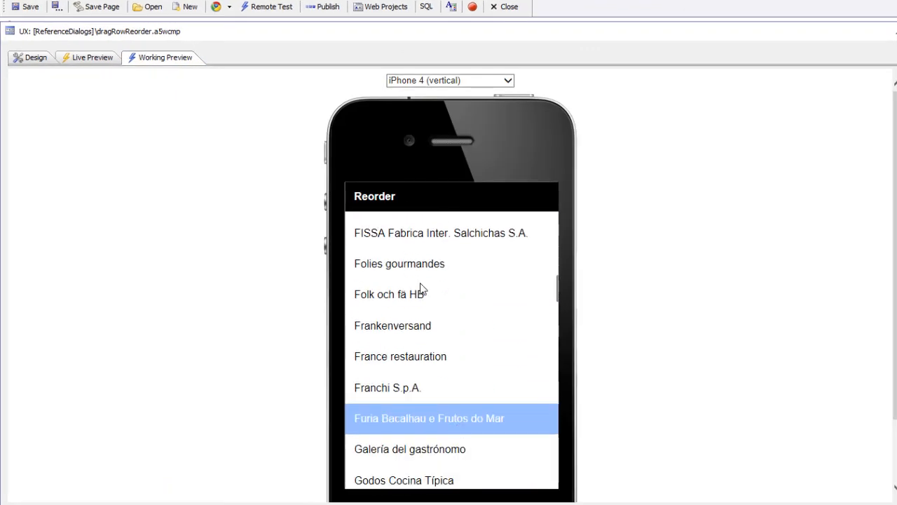
{"action": "left_click_drag", "start_coordinate": [418, 230], "coordinate": [436, 449]}
Move Drachenblut Delikatessen directly below Ernst Handel, and Berglunds snabbköp directly below Bon app'.
{"action": "left_click_drag", "start_coordinate": [426, 298], "coordinate": [409, 291]}
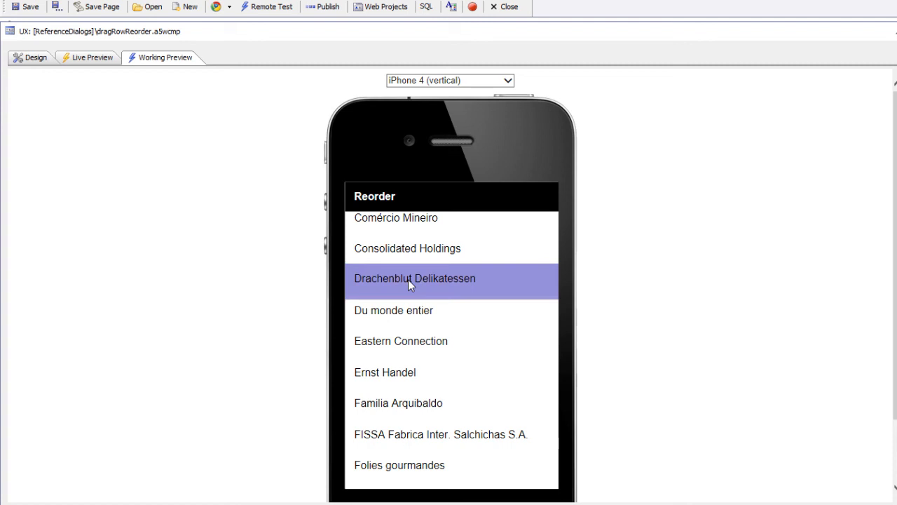
{"action": "left_click_drag", "start_coordinate": [408, 280], "coordinate": [417, 386]}
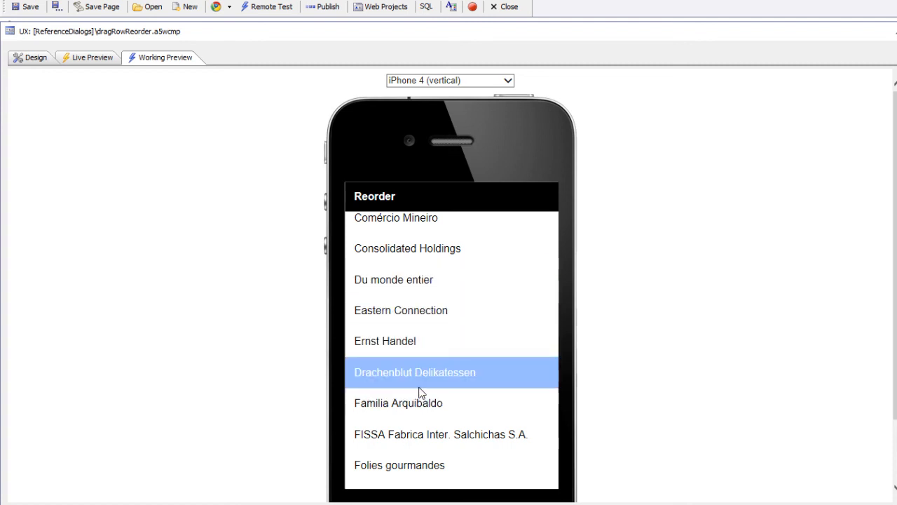
{"action": "left_click_drag", "start_coordinate": [457, 376], "coordinate": [465, 209]}
{"action": "left_click_drag", "start_coordinate": [467, 260], "coordinate": [483, 460]}
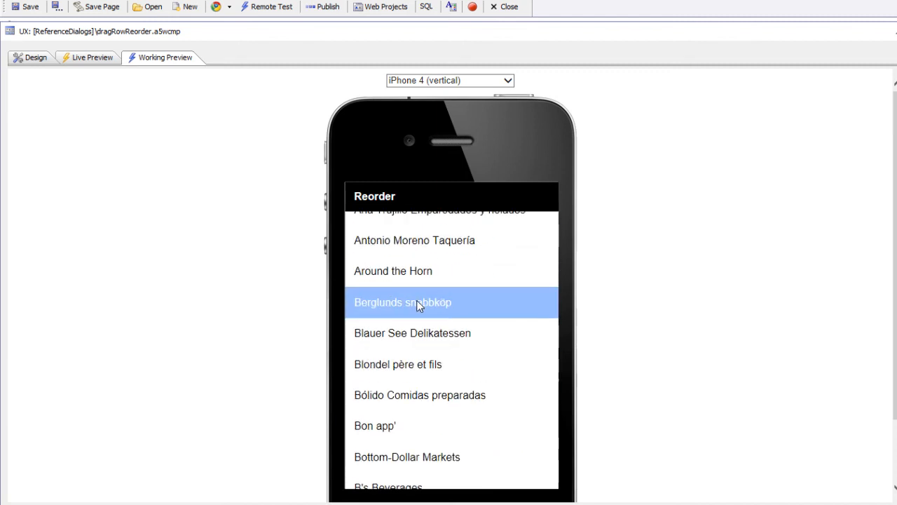
{"action": "left_click_drag", "start_coordinate": [416, 300], "coordinate": [424, 413]}
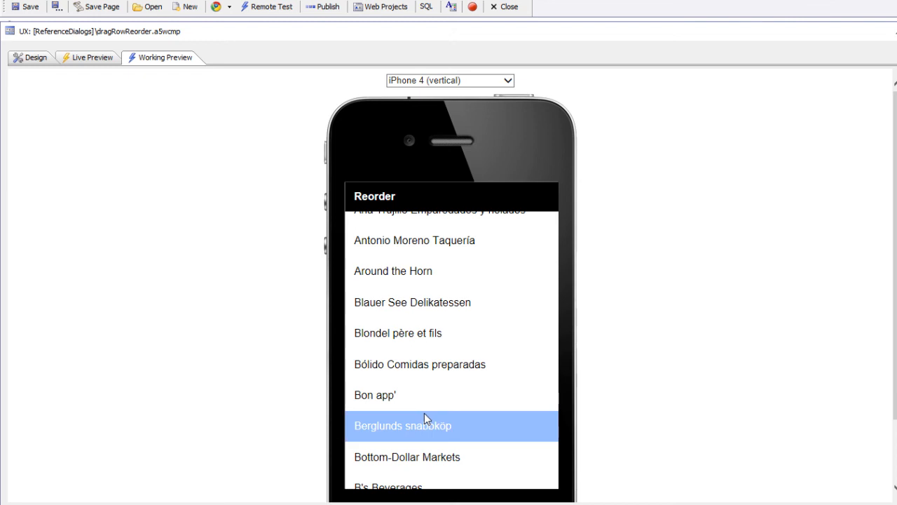